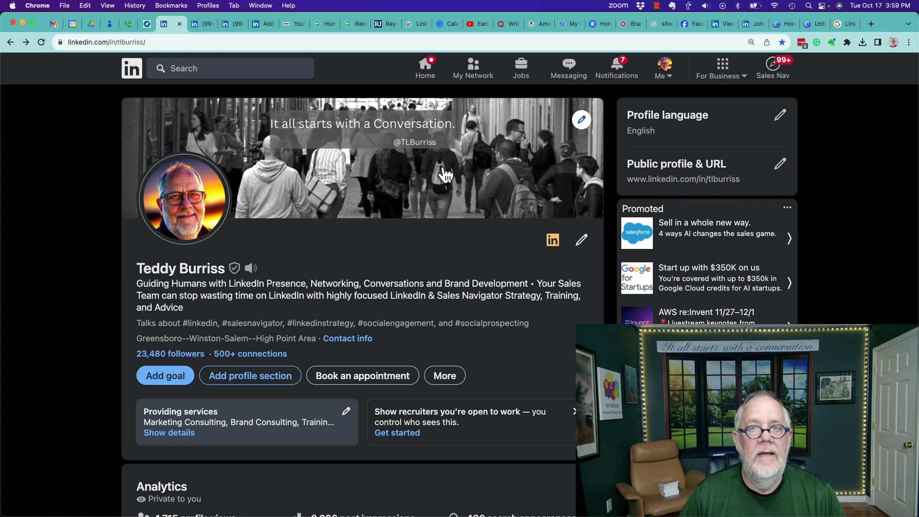
Compare the background banners of the own profile, the TNT Brand Strategist profile and the Adams Craft Store profile
left_click(200, 26)
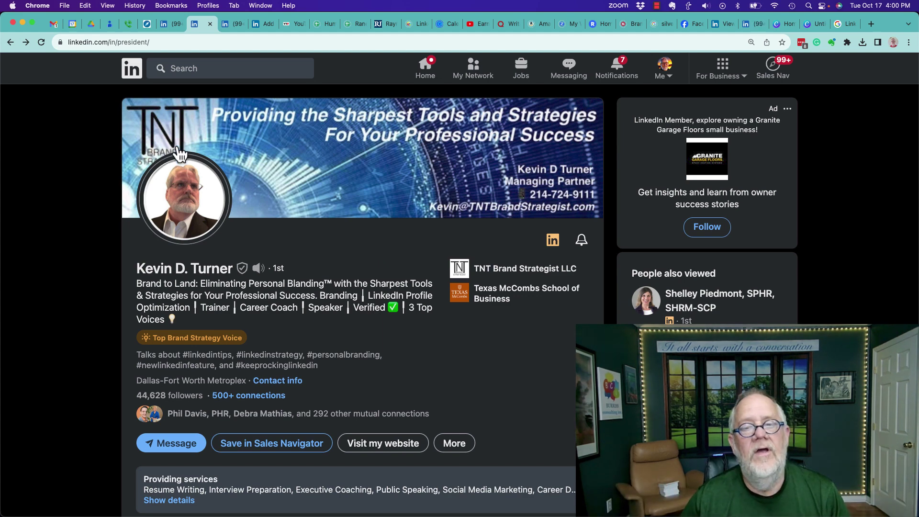
left_click(232, 26)
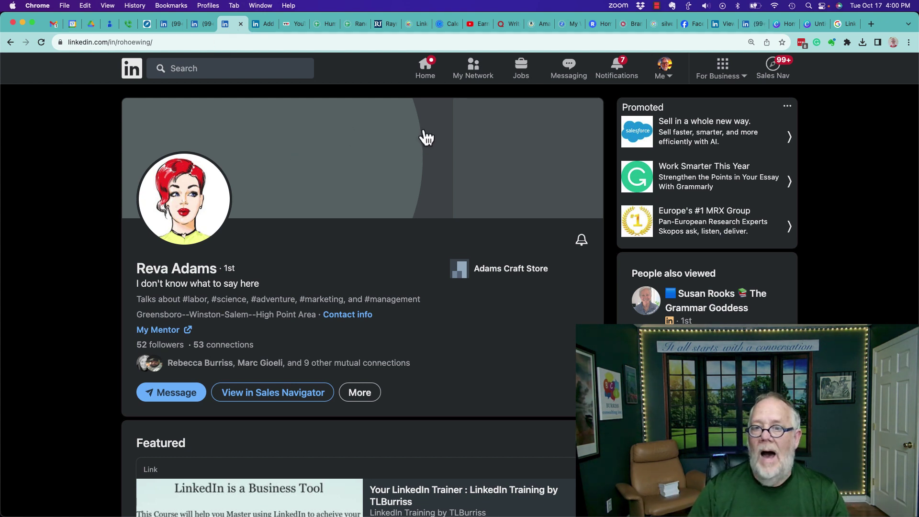
left_click(199, 26)
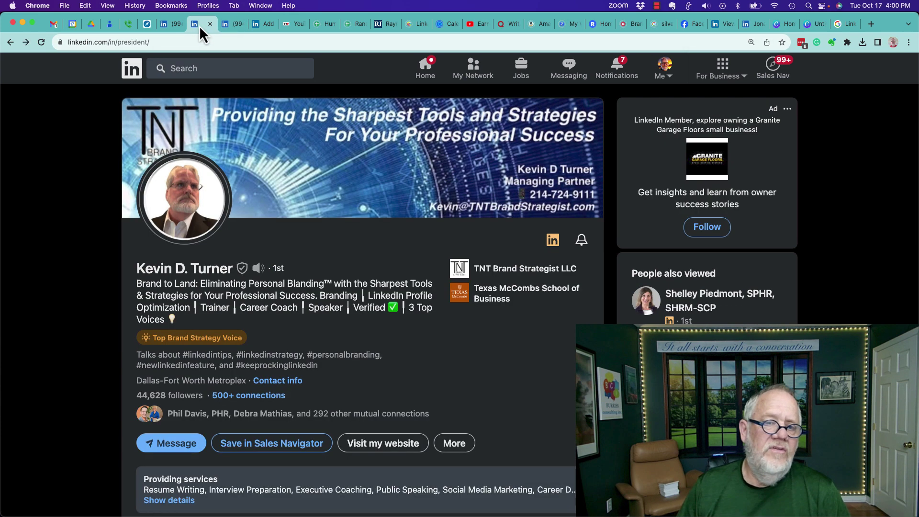
left_click(171, 25)
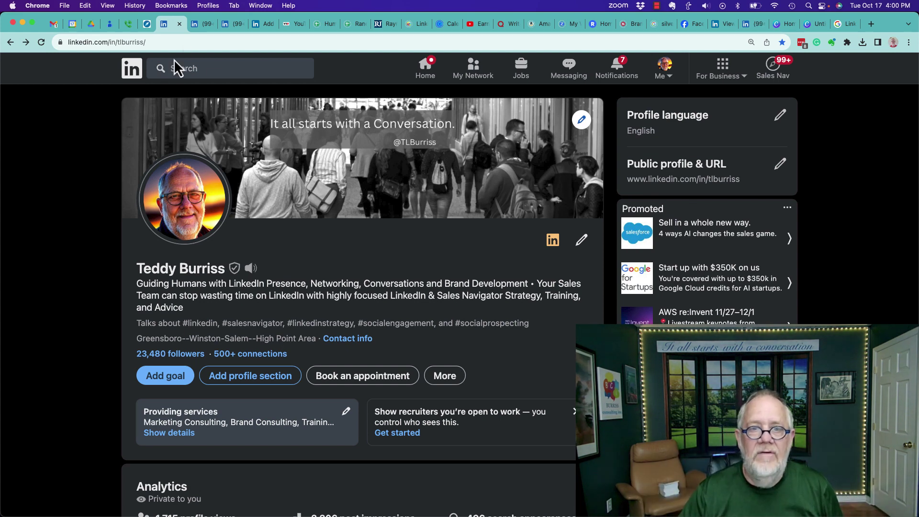
left_click(195, 24)
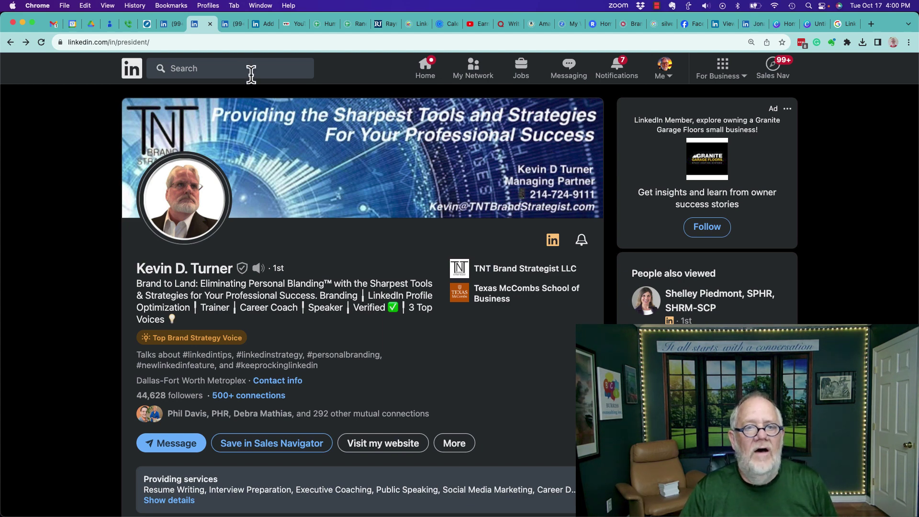
left_click(226, 24)
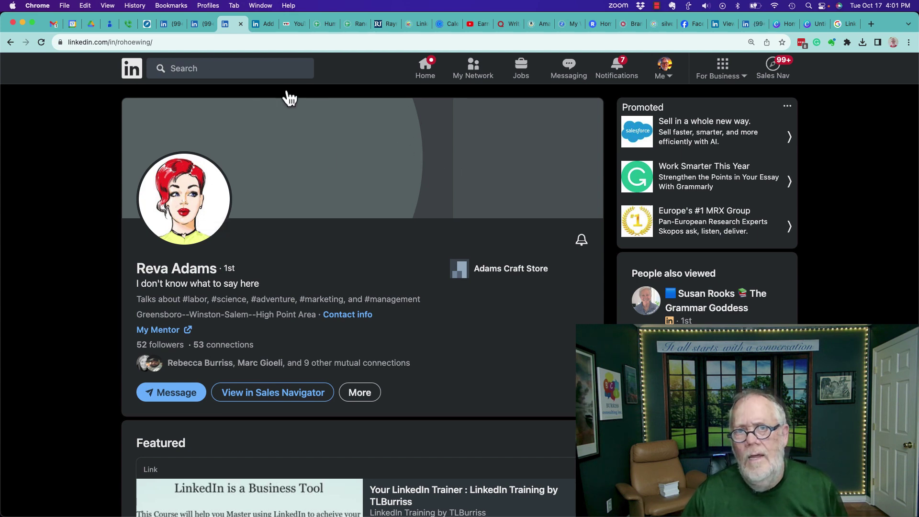
left_click(194, 25)
Open the own profile's background photo for changing and look through LinkedIn's preset custom images
left_click(163, 24)
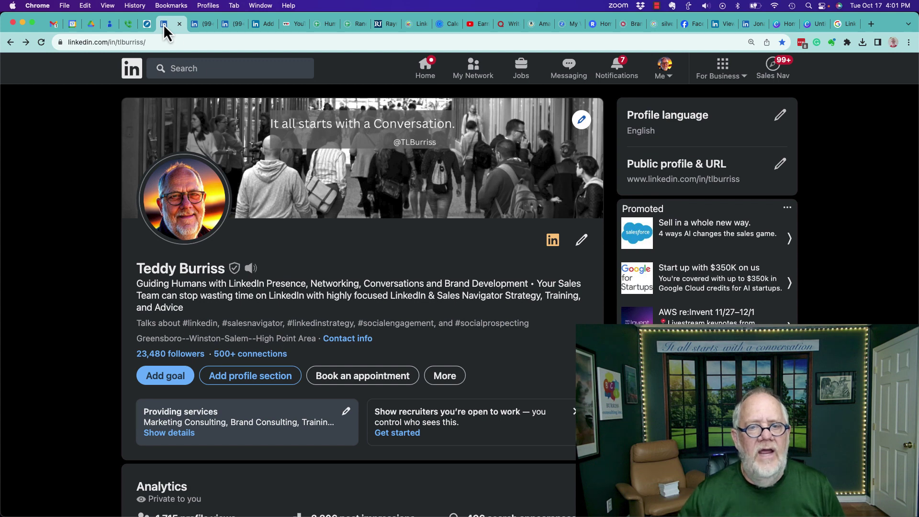
left_click(581, 121)
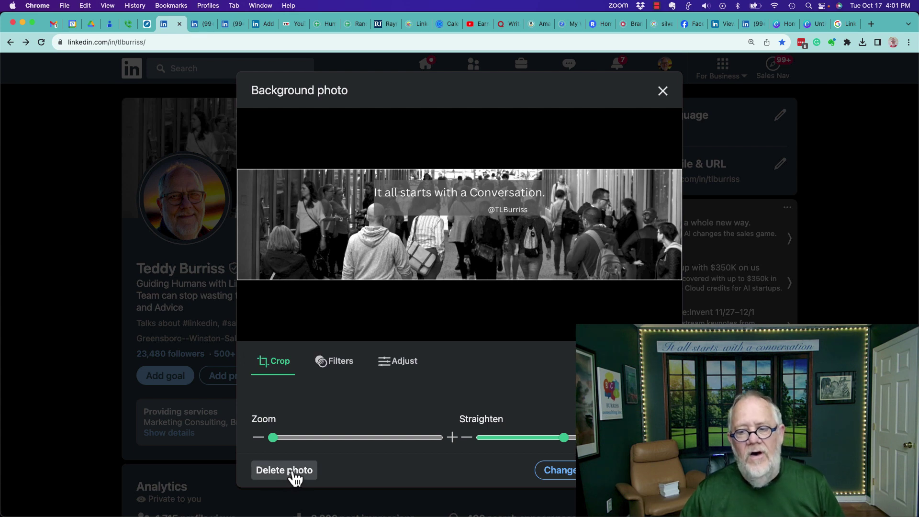
left_click(558, 470)
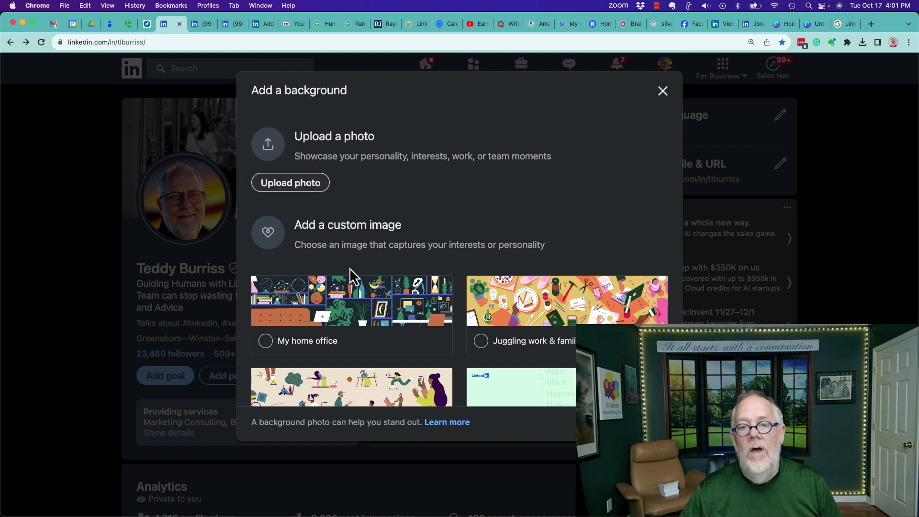
scroll(369, 293, "down", 5)
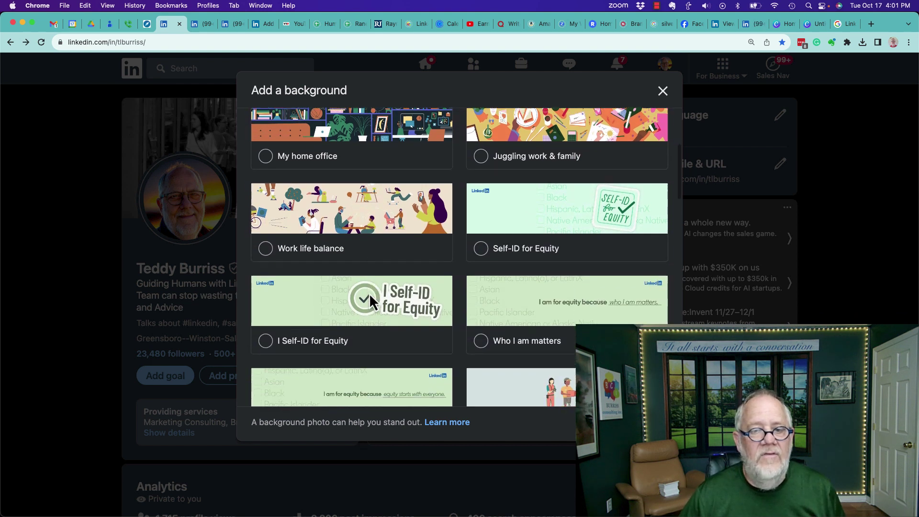
scroll(368, 293, "down", 15)
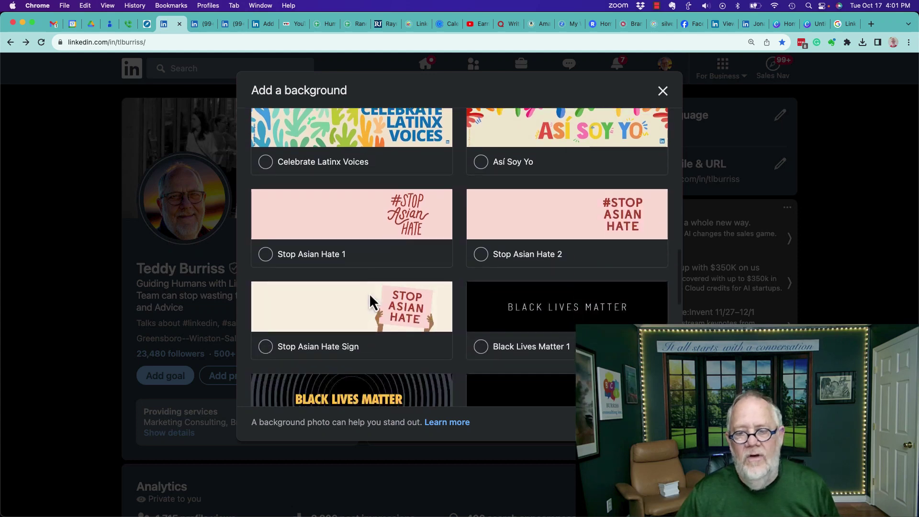
scroll(368, 292, "down", 11)
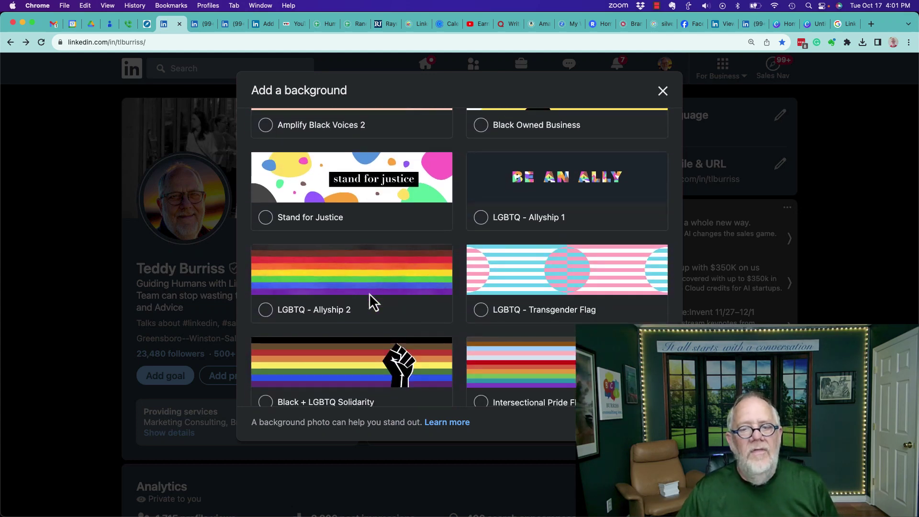
scroll(369, 293, "down", 3)
scroll(369, 293, "up", 20)
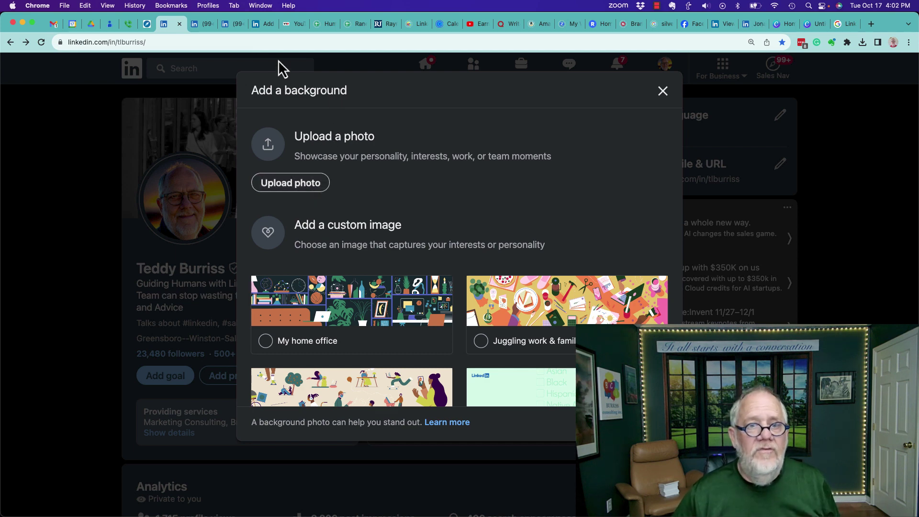
Read the LinkedIn Help article on adding or changing the background photo, including its photo specifications and related links
left_click(258, 26)
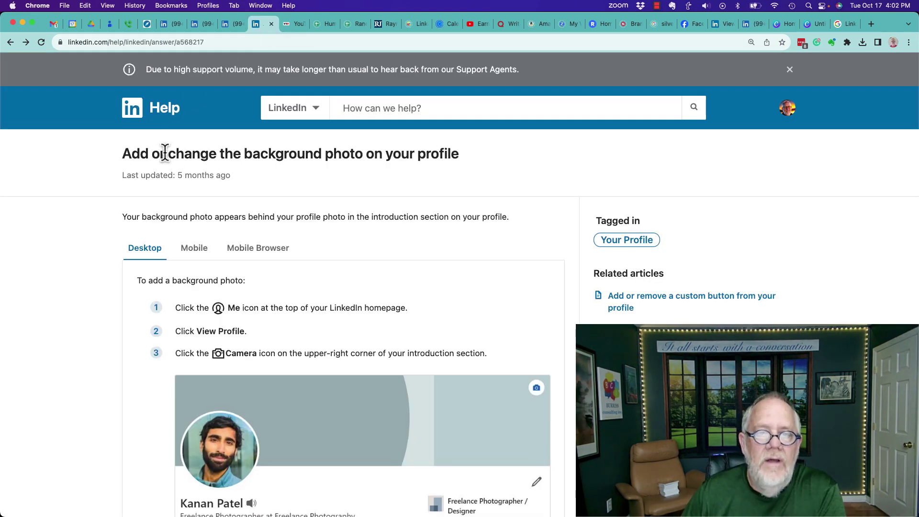
scroll(339, 211, "down", 10)
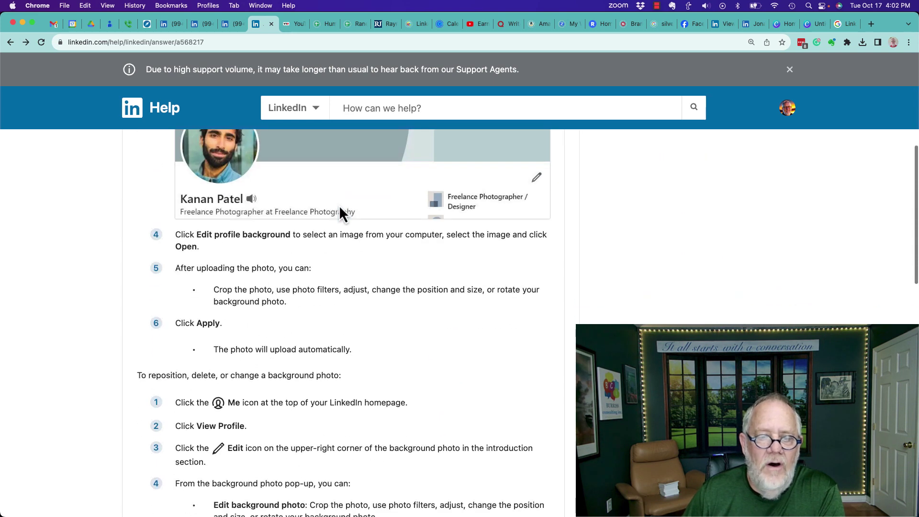
scroll(339, 207, "down", 3)
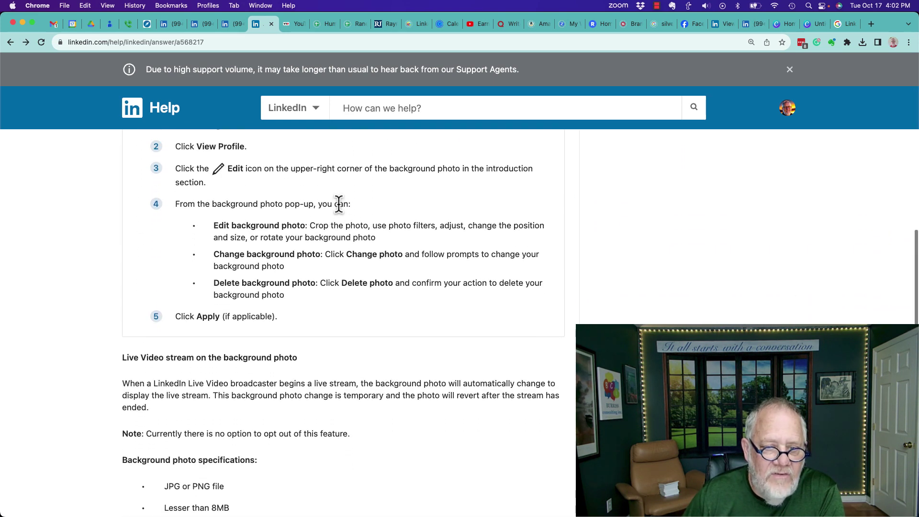
scroll(356, 309, "down", 8)
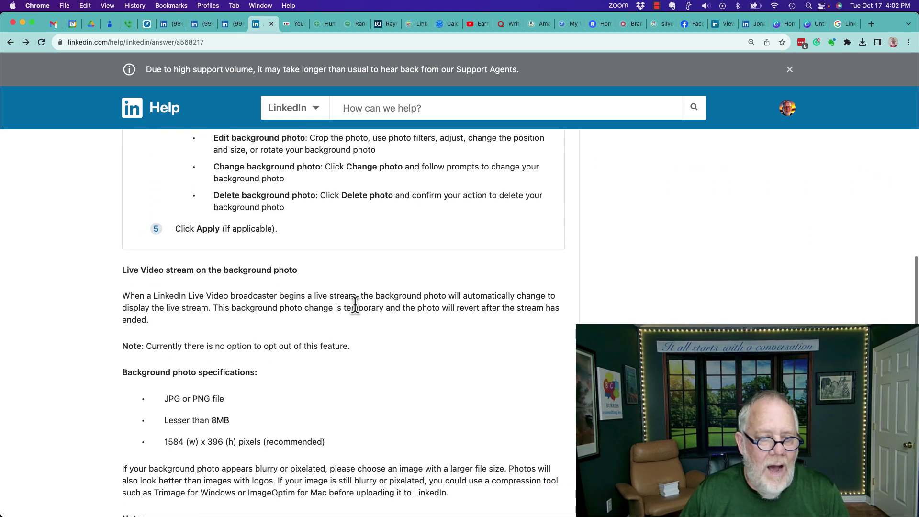
scroll(355, 305, "down", 1)
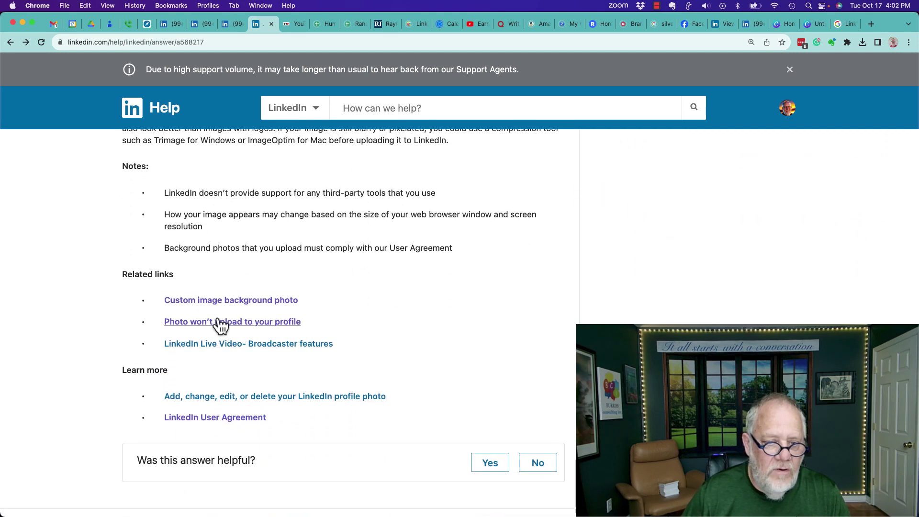
Open the related help article "Photo won't upload to your profile" and review its file requirements and different-browser advice
left_click(194, 322)
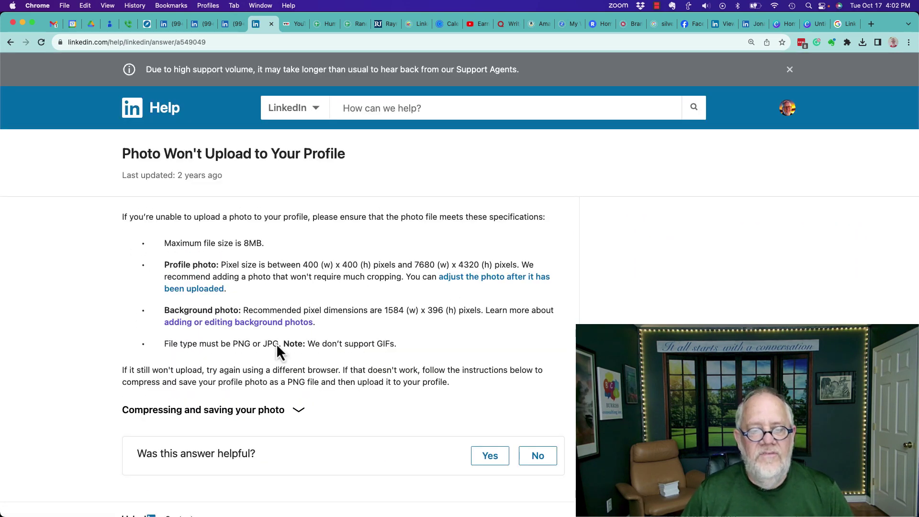
scroll(287, 349, "down", 1)
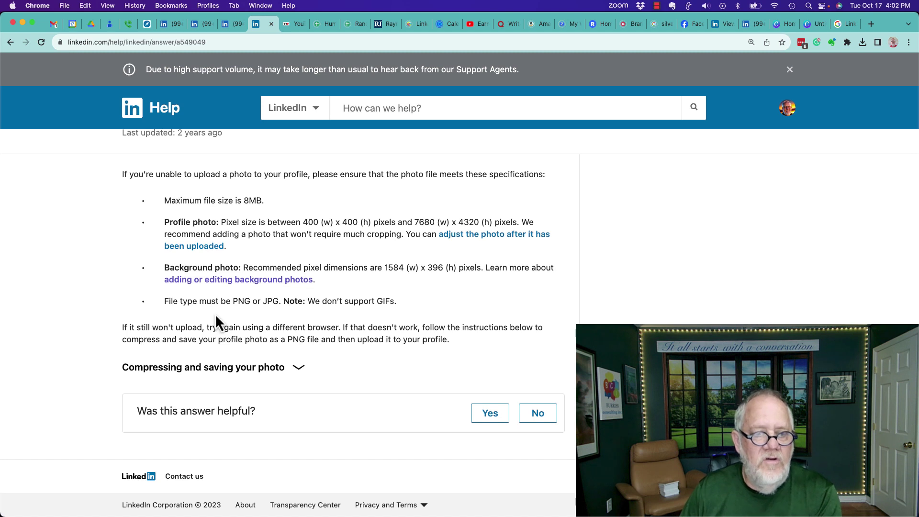
left_click_drag(206, 326, 348, 325)
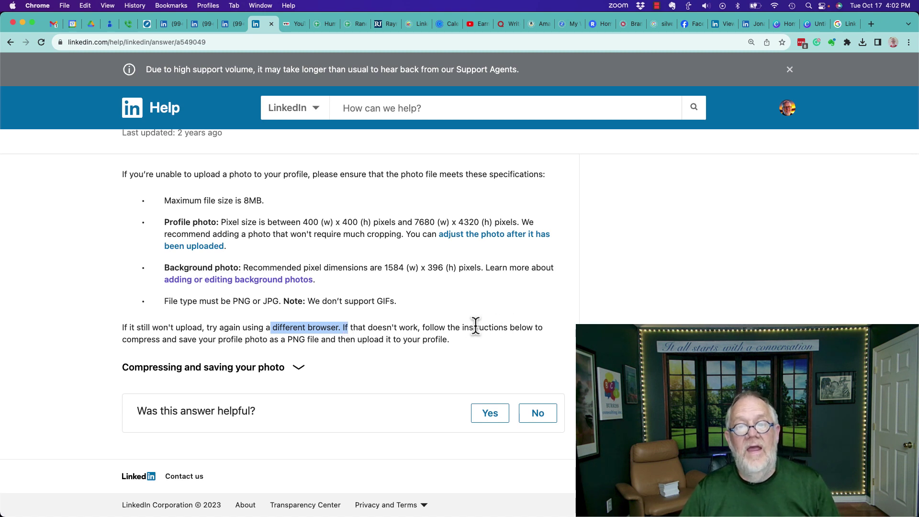
scroll(403, 312, "up", 2)
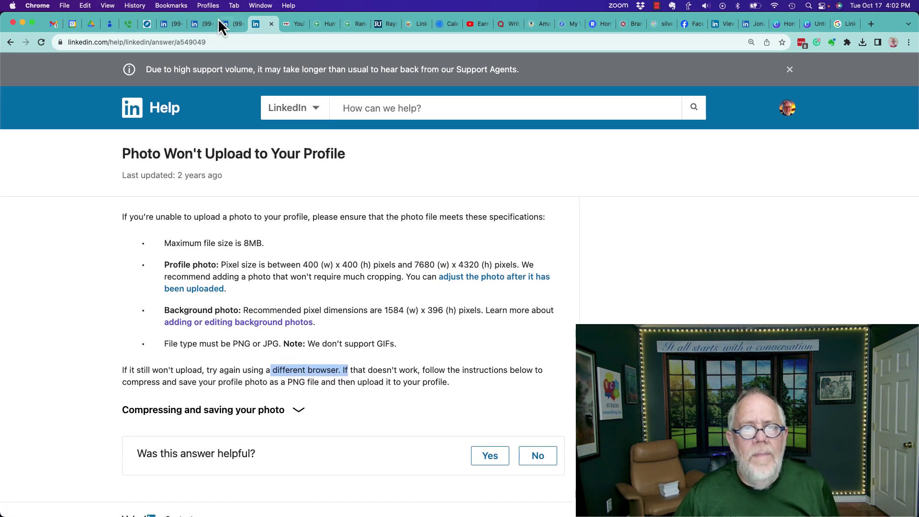
Close the own profile's background chooser without picking an image and compare the banners of the three profiles again
left_click(170, 25)
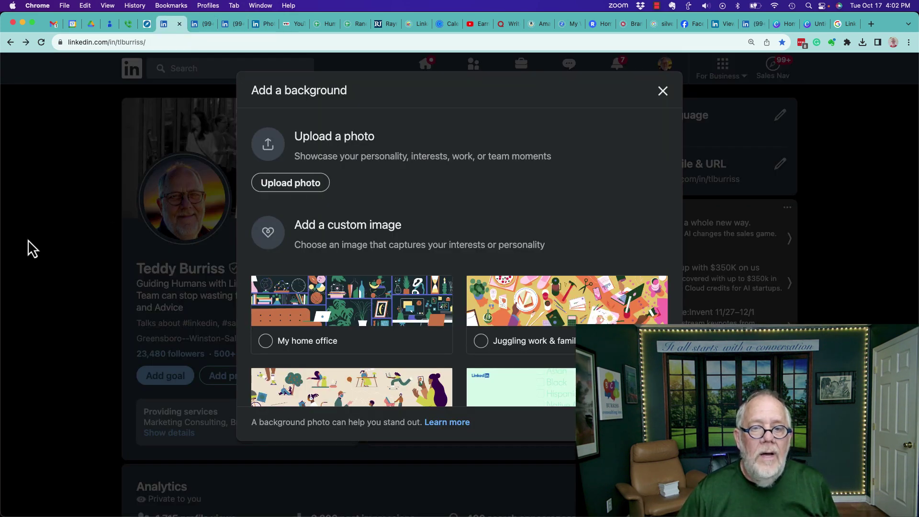
left_click(662, 92)
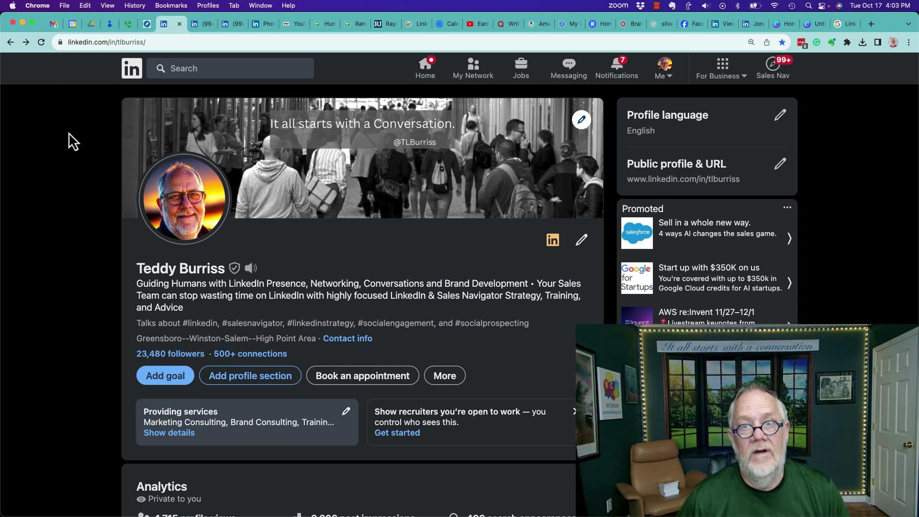
left_click(200, 24)
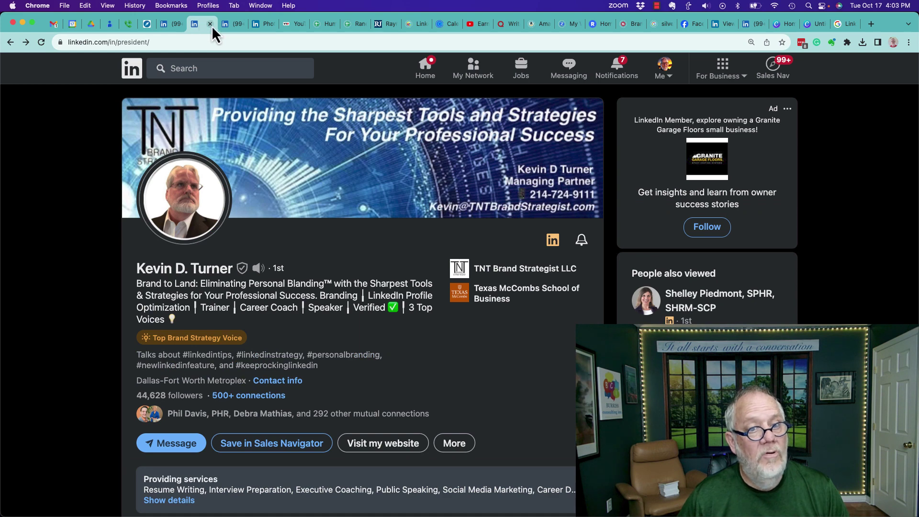
left_click(228, 25)
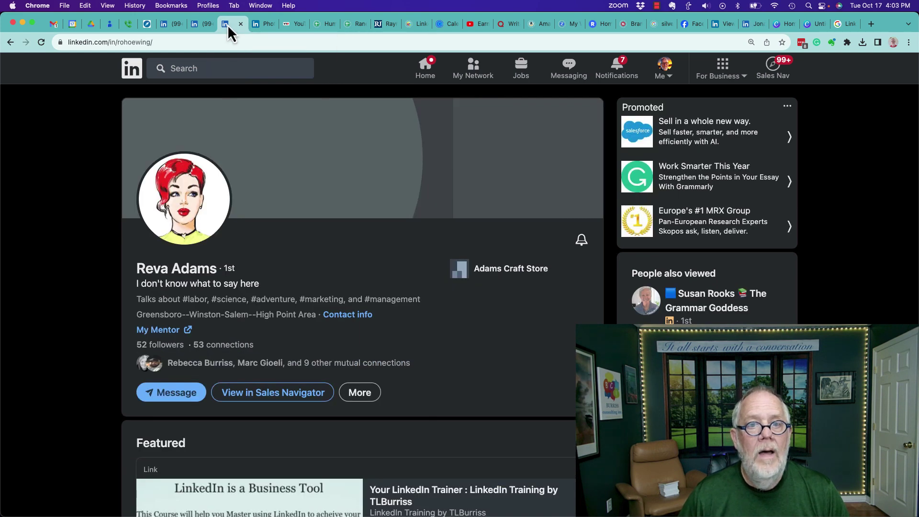
left_click(164, 25)
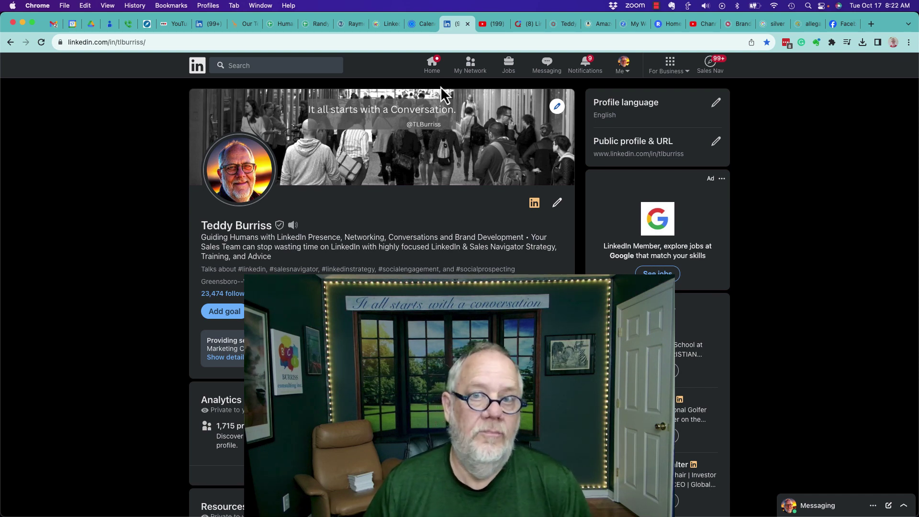
View the banner of the own YouTube channel and that of the LinkedIn Professionals space on Quora
left_click(489, 26)
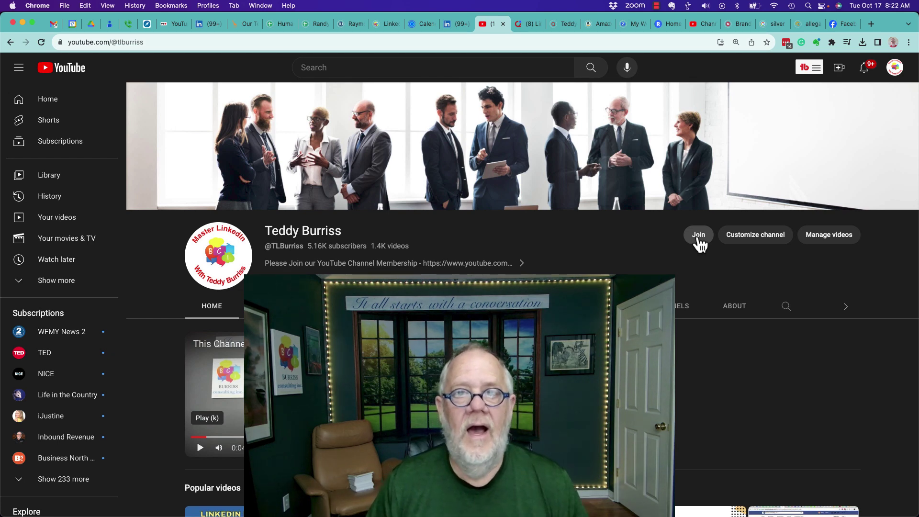
left_click(518, 26)
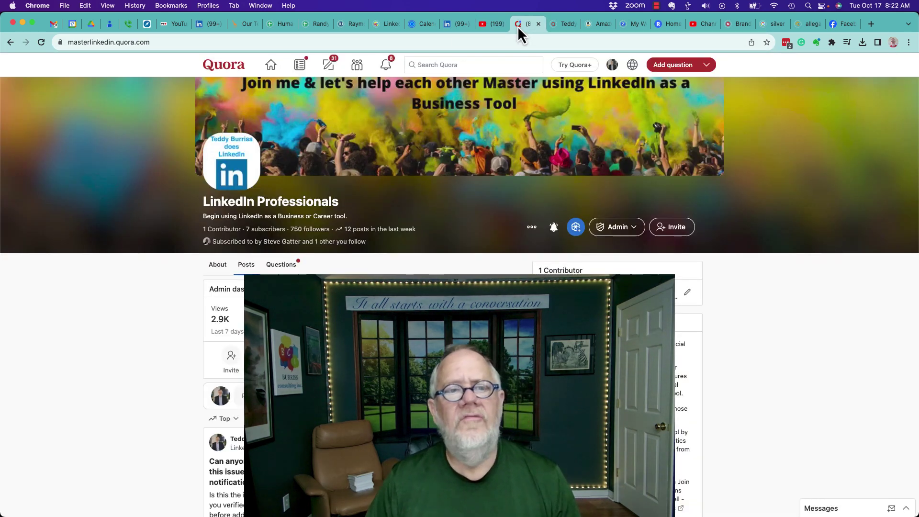